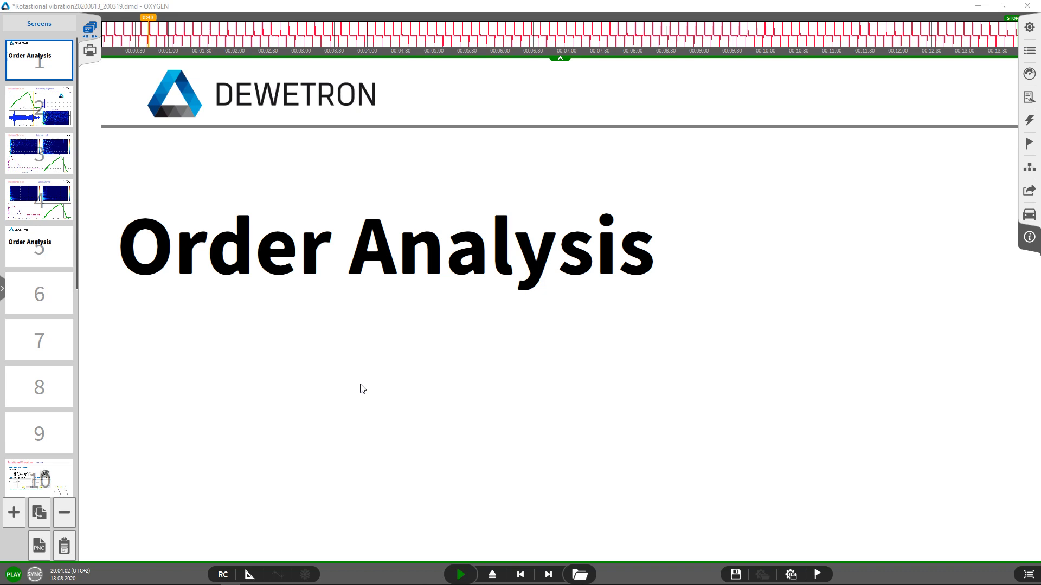
Show screen 2, nudge the speed chart cursor earlier, and inspect the FFT and spectrogram readouts
{"action": "left_click", "coordinate": [51, 113]}
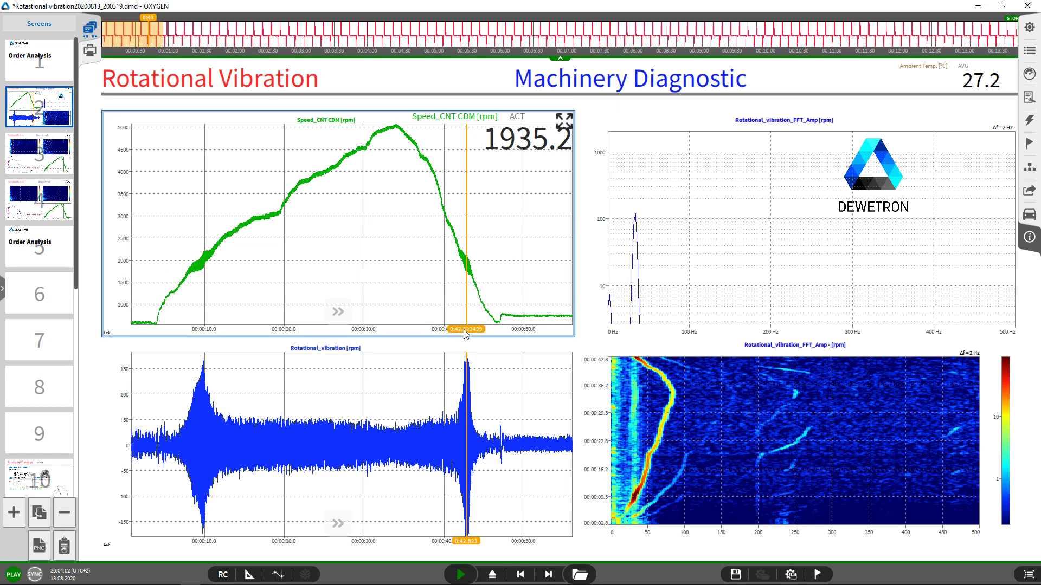
{"action": "mouse_move", "coordinate": [465, 330]}
{"action": "left_mouse_down"}
{"action": "mouse_move", "coordinate": [197, 329]}
{"action": "mouse_move", "coordinate": [468, 323]}
{"action": "left_mouse_up"}
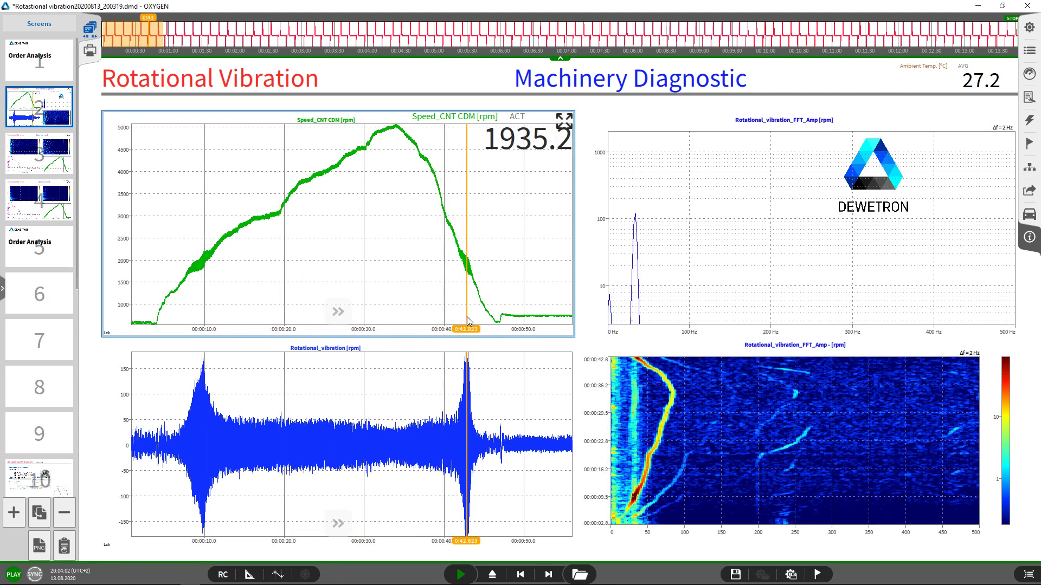
{"action": "left_click", "coordinate": [717, 296]}
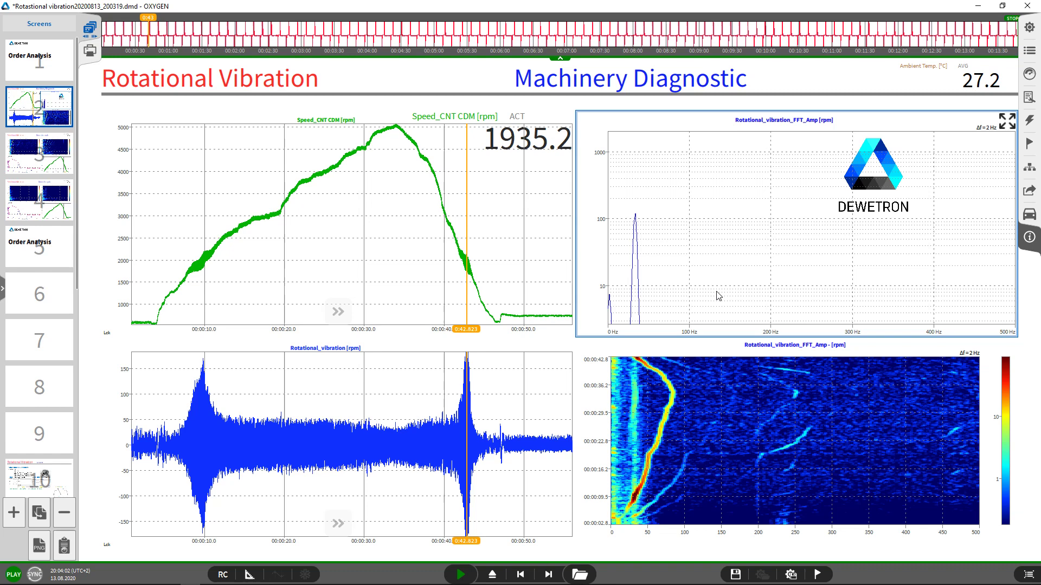
{"action": "left_click", "coordinate": [732, 426]}
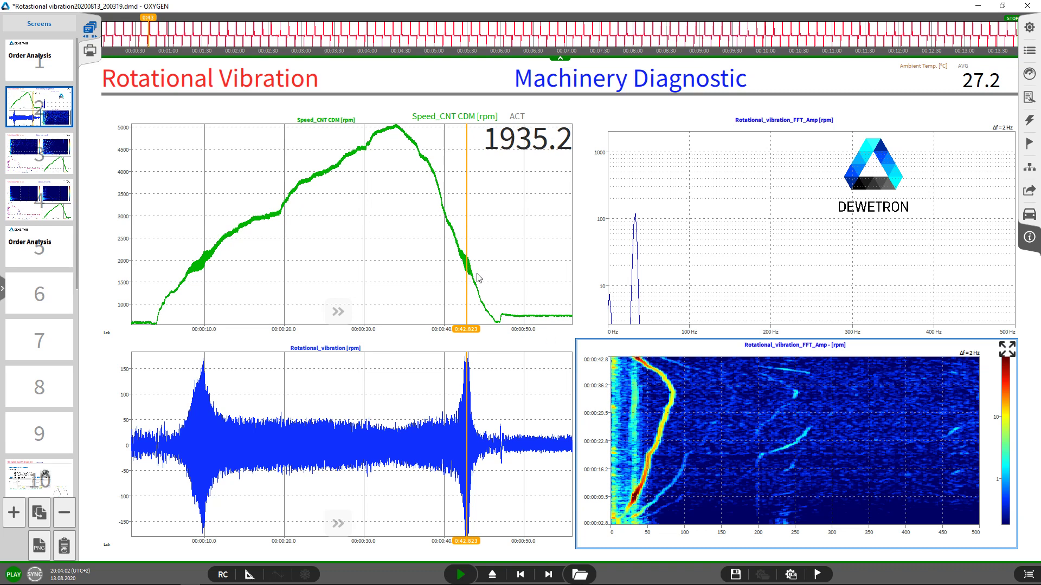
Show screen 3 and read cursor values on the CDM and Encoder speed spectrograms
{"action": "left_click", "coordinate": [25, 155]}
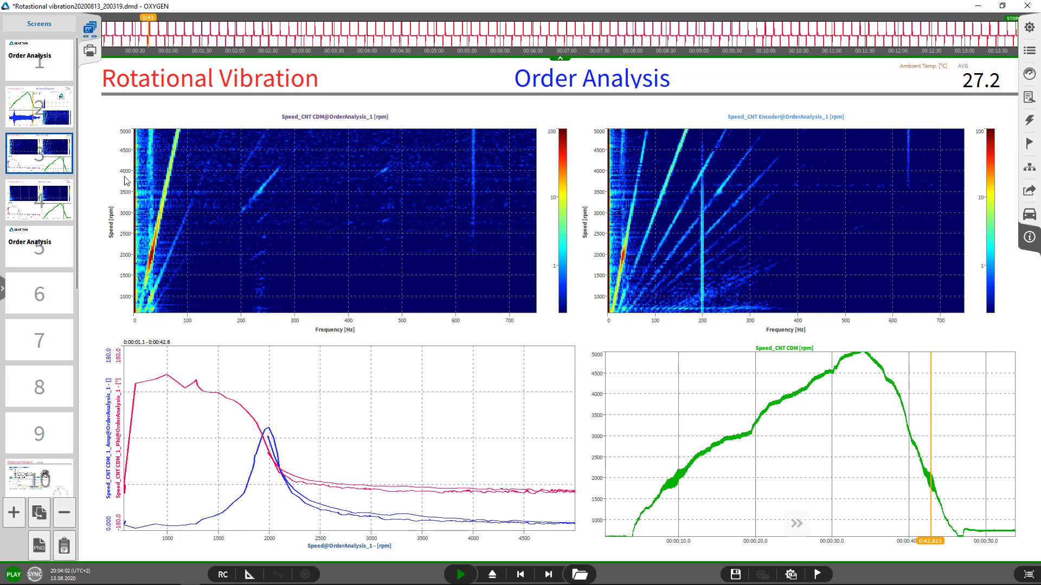
{"action": "left_click", "coordinate": [198, 242]}
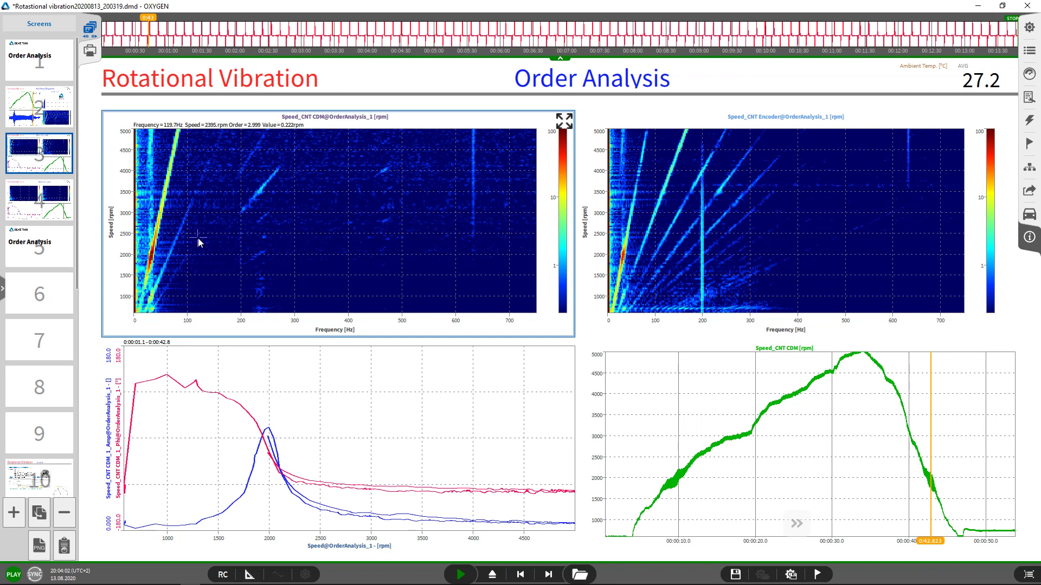
{"action": "left_click", "coordinate": [696, 236]}
{"action": "left_click", "coordinate": [653, 261]}
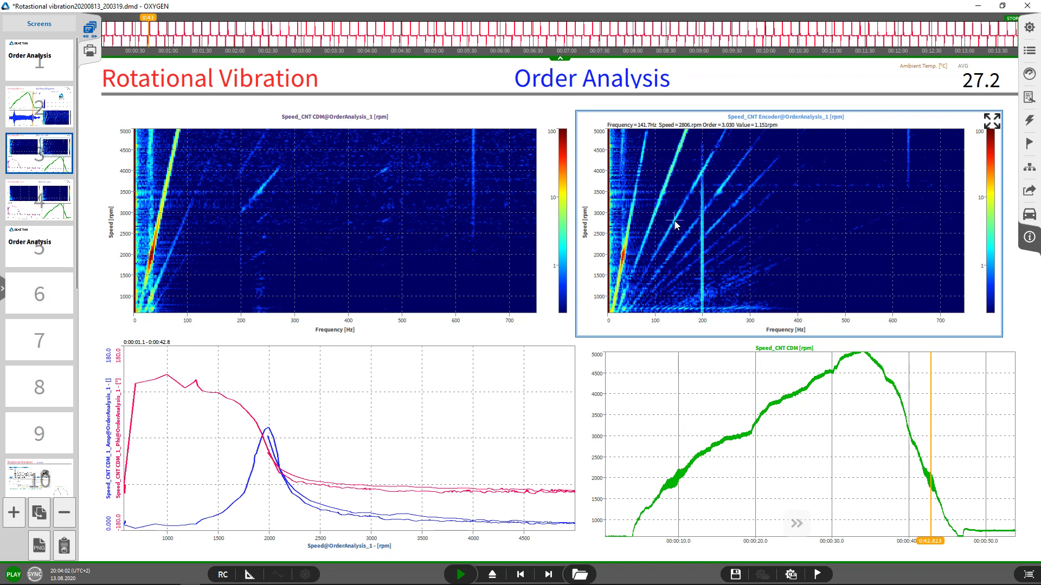
{"action": "left_click", "coordinate": [281, 411]}
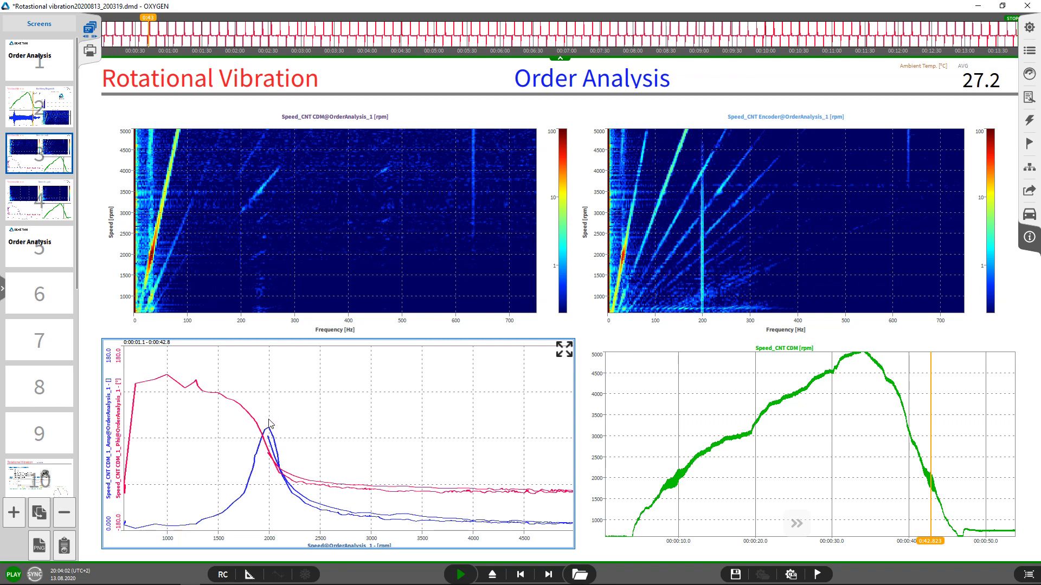
Show screen 4's order spectra, briefly revisit screen 3's frequency spectra, then return
{"action": "left_click", "coordinate": [40, 207]}
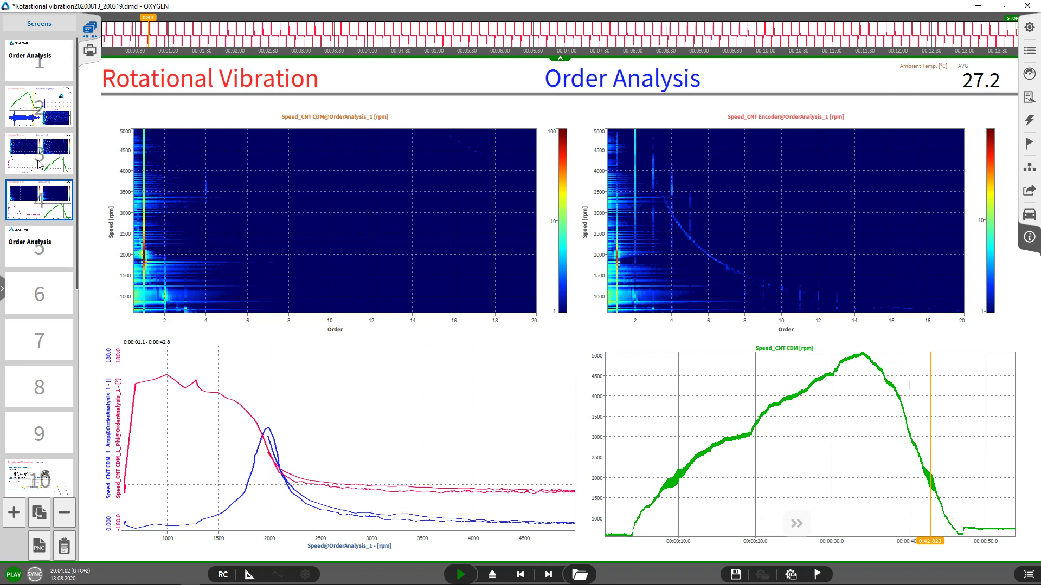
{"action": "left_click", "coordinate": [39, 163]}
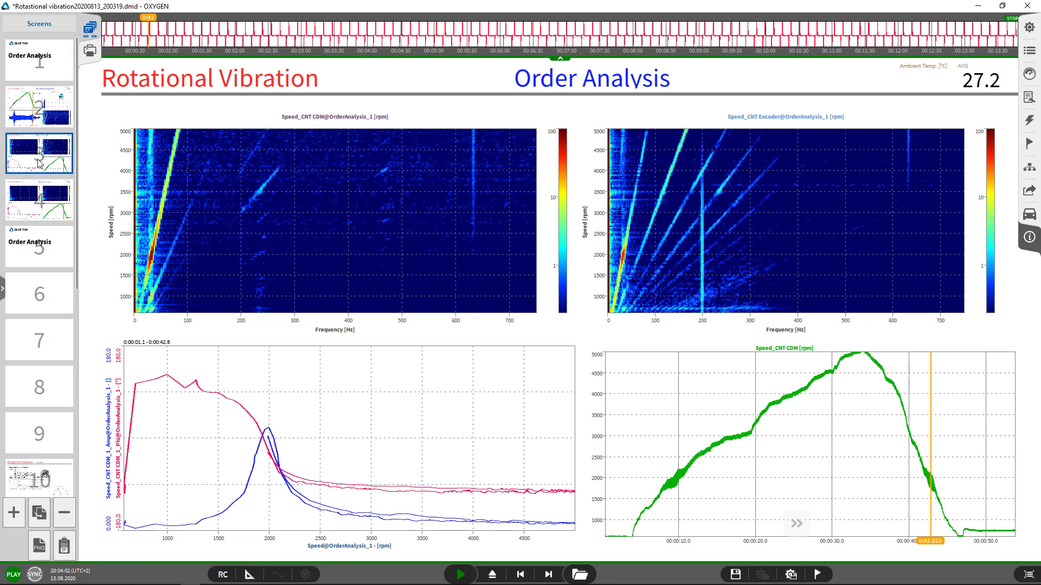
{"action": "left_click", "coordinate": [41, 201]}
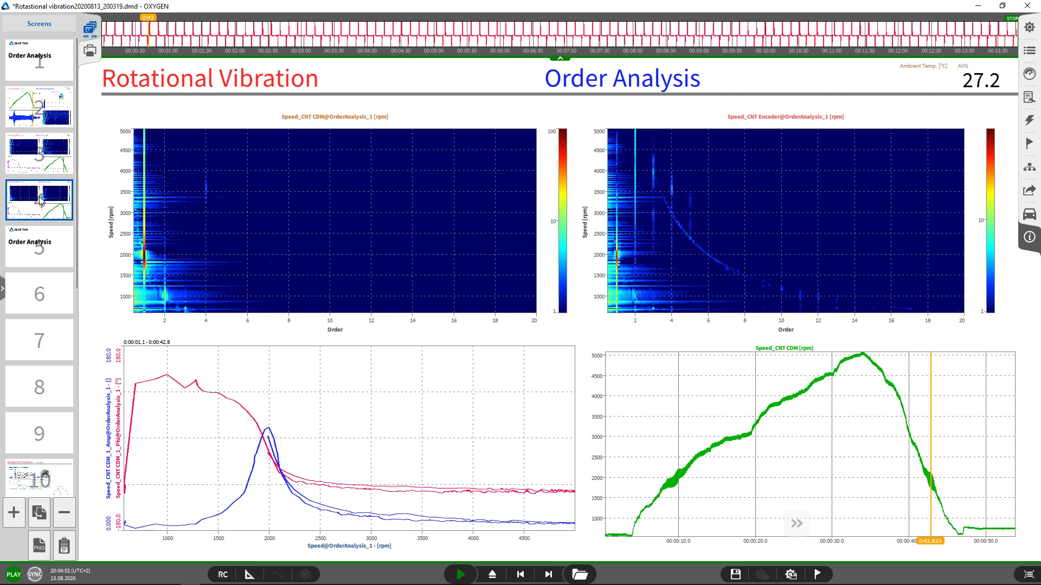
{"action": "mouse_move", "coordinate": [147, 252]}
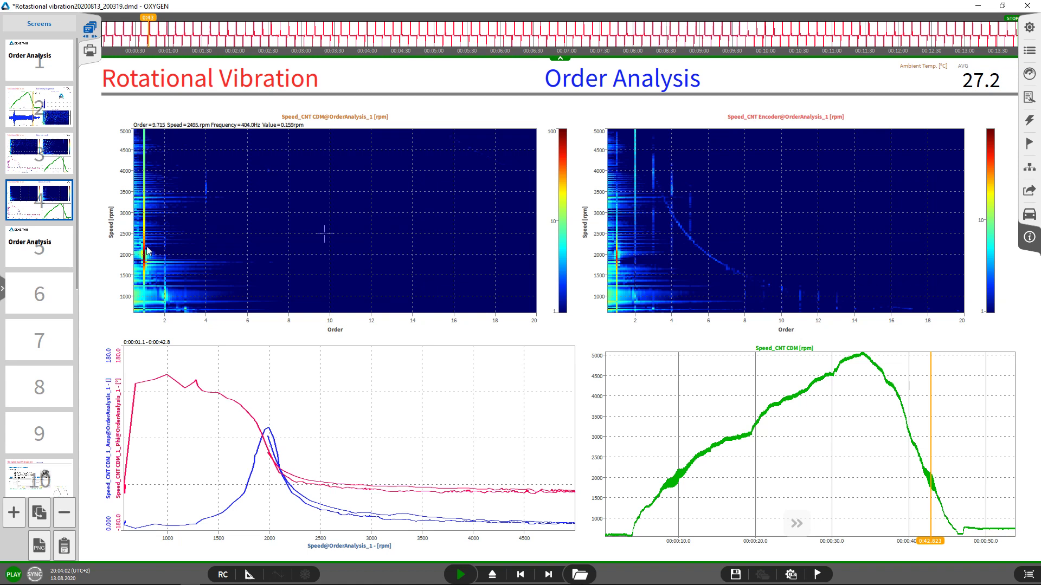
Show screen 5, the closing Order Analysis title page
{"action": "left_click", "coordinate": [51, 255]}
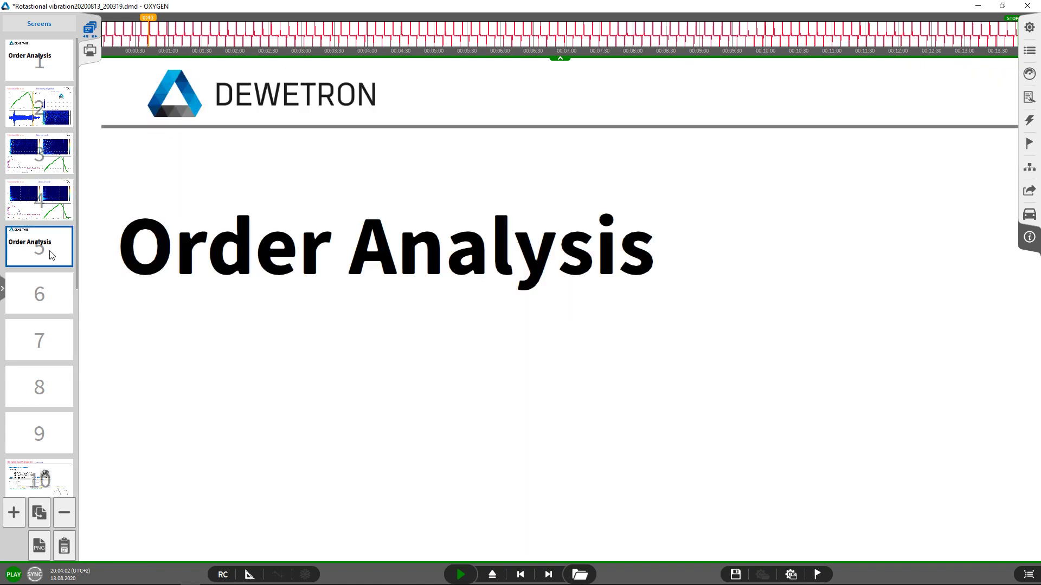